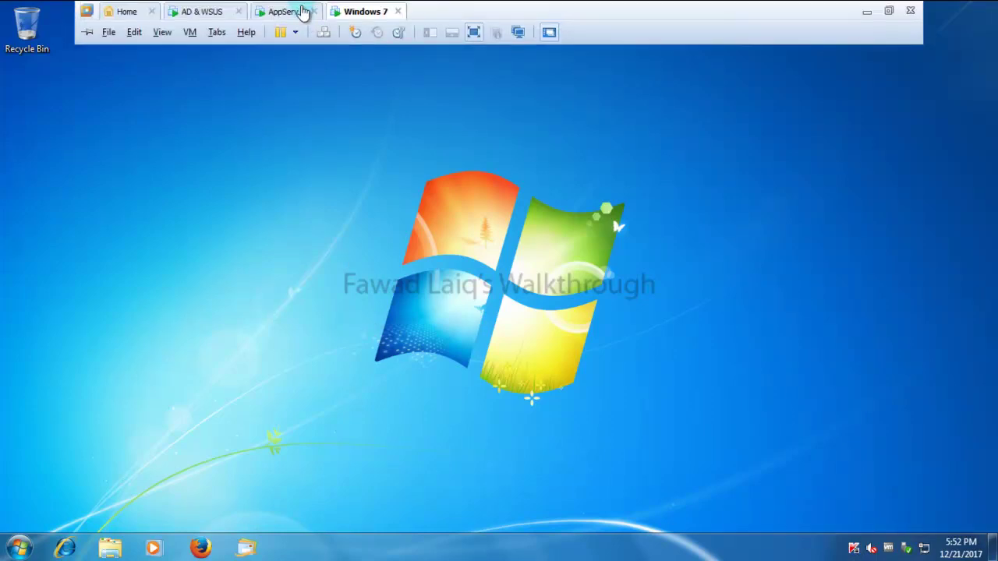
- Switch to the AppServ virtual machine and select the kes10winsp2_en_aes256 installer on its desktop
left_click(301, 12)
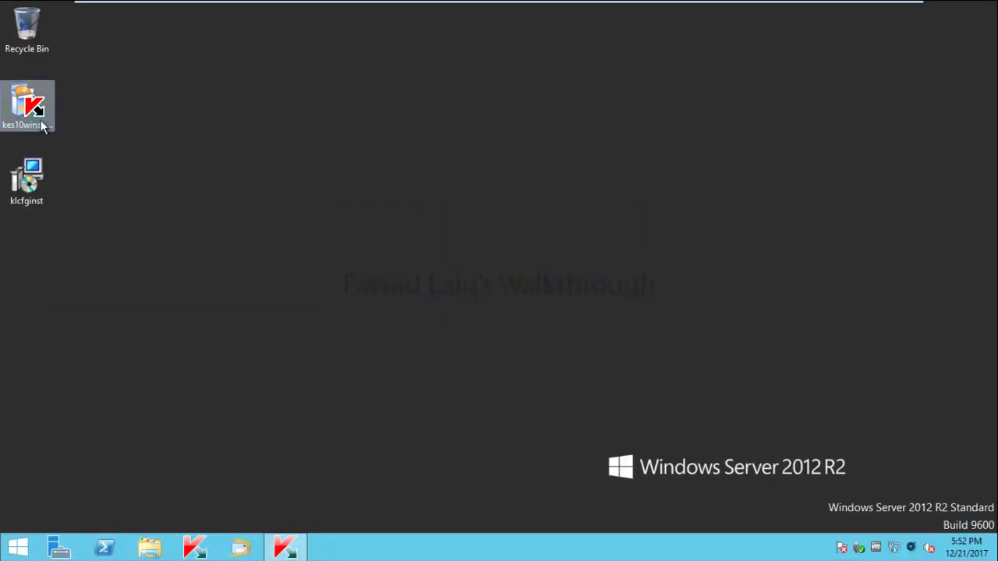
left_click(27, 105)
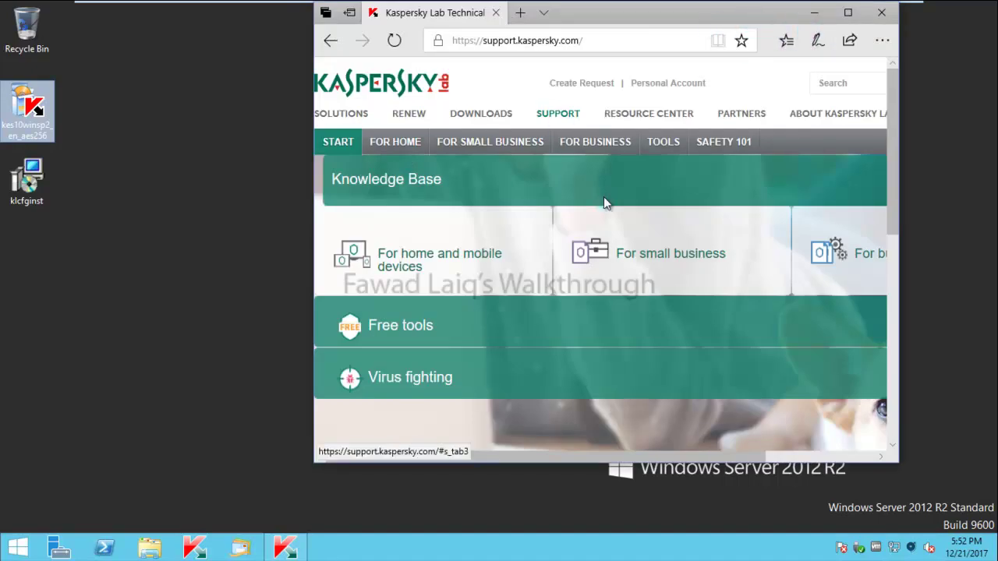
- Look up the download files for Kaspersky Endpoint Security 10 for Windows (for workstations) on the Kaspersky support site and close the browser
left_click(847, 13)
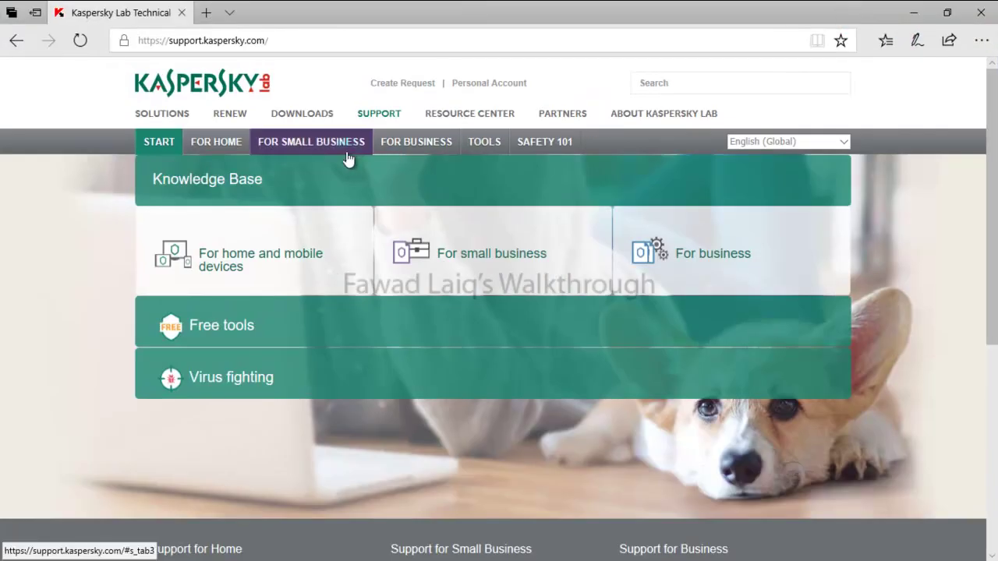
left_click(430, 148)
left_click(251, 265)
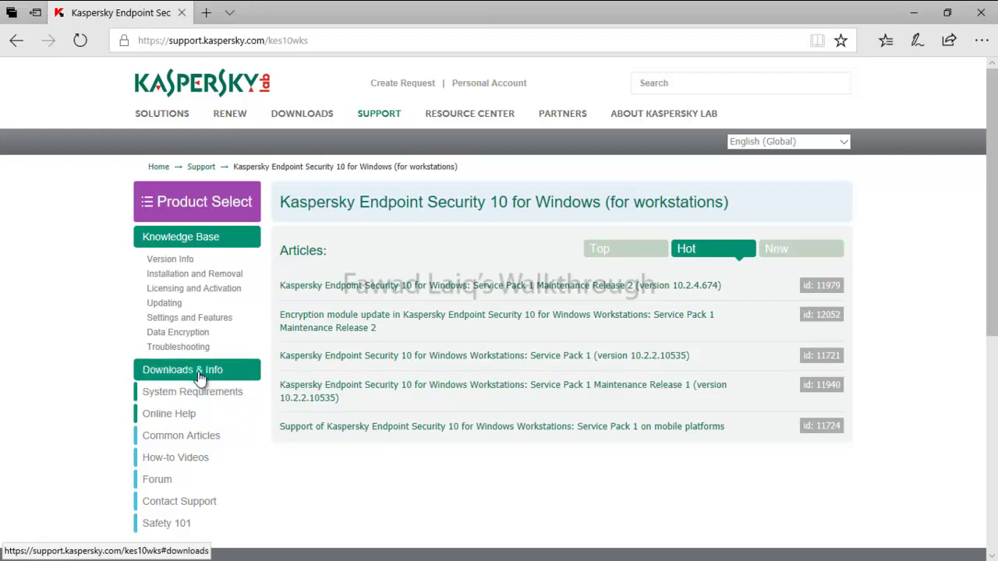
left_click(199, 378)
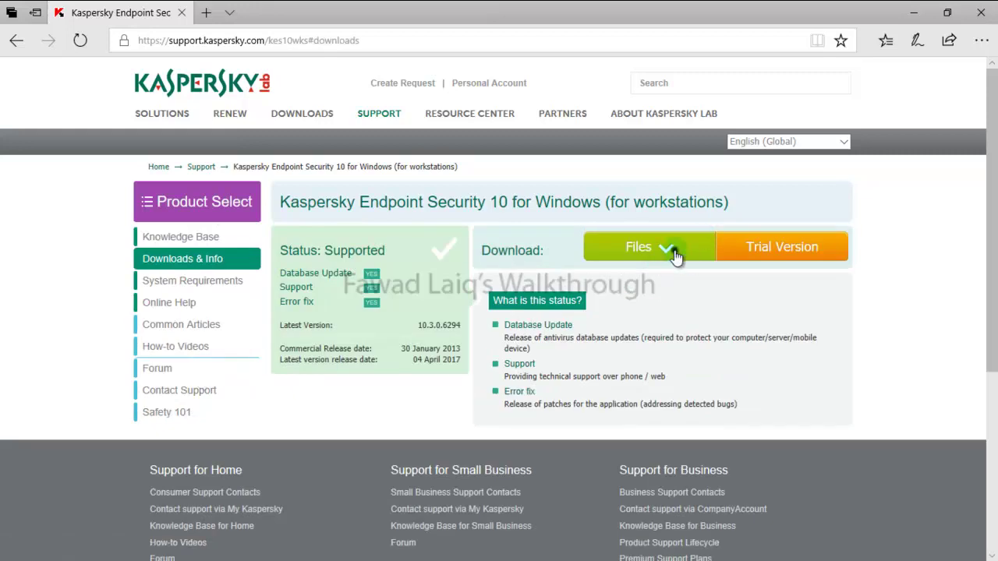
left_click(670, 251)
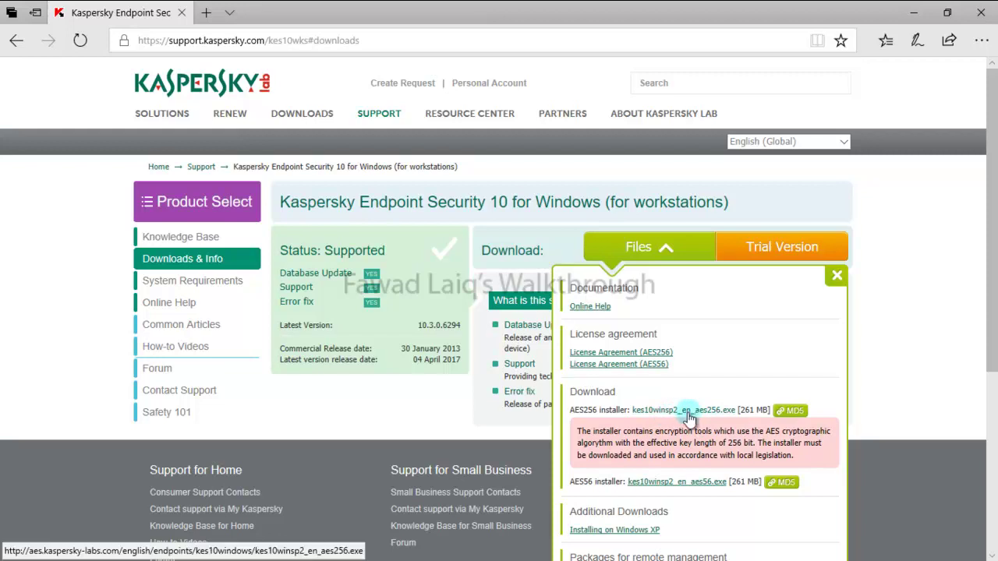
scroll(721, 452, "down", 1)
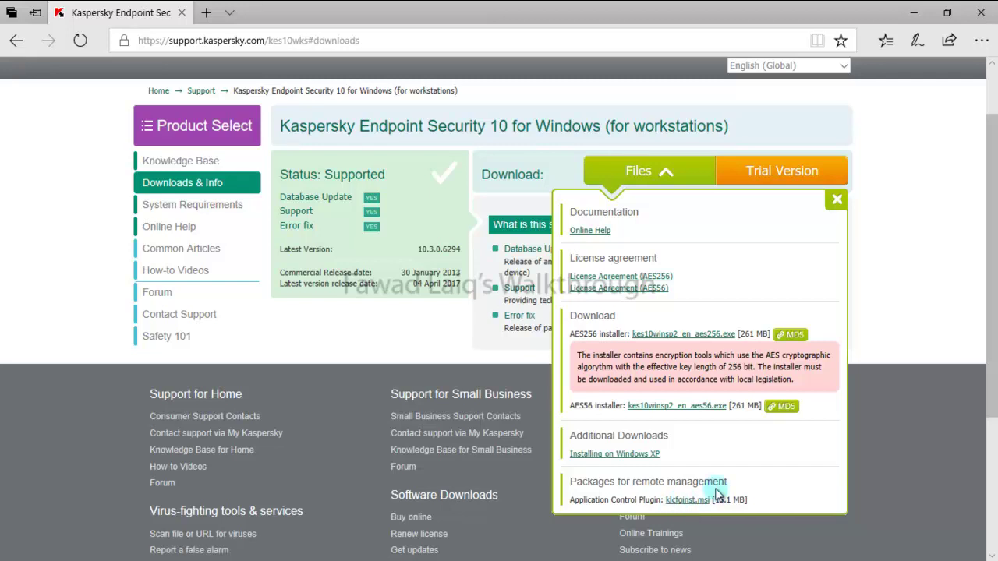
left_click(980, 15)
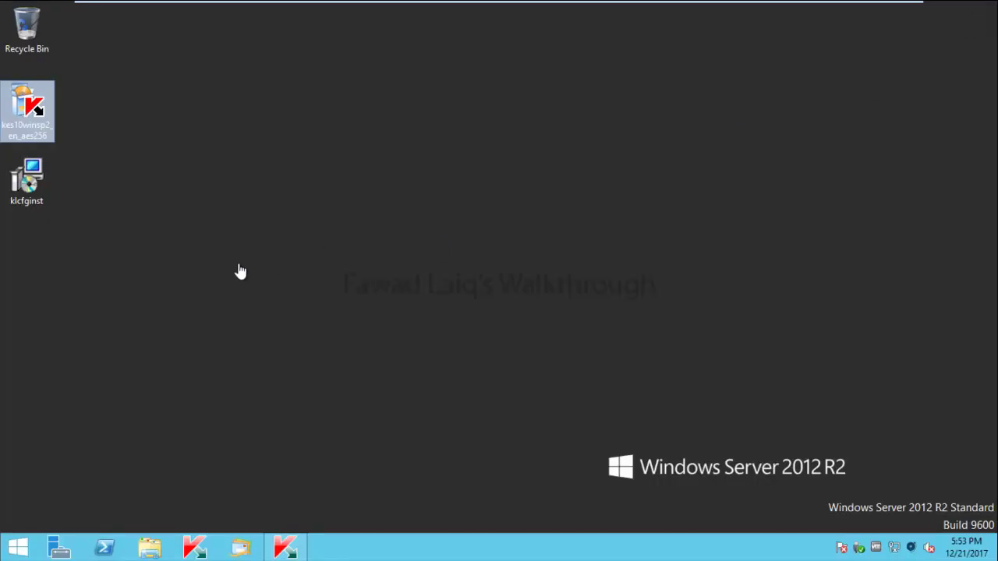
- Run the kes10winsp2_en_aes256 installer and unpack its distribution package to a desktop folder named KES10 SP2
right_click(33, 126)
left_click(68, 128)
left_click(590, 396)
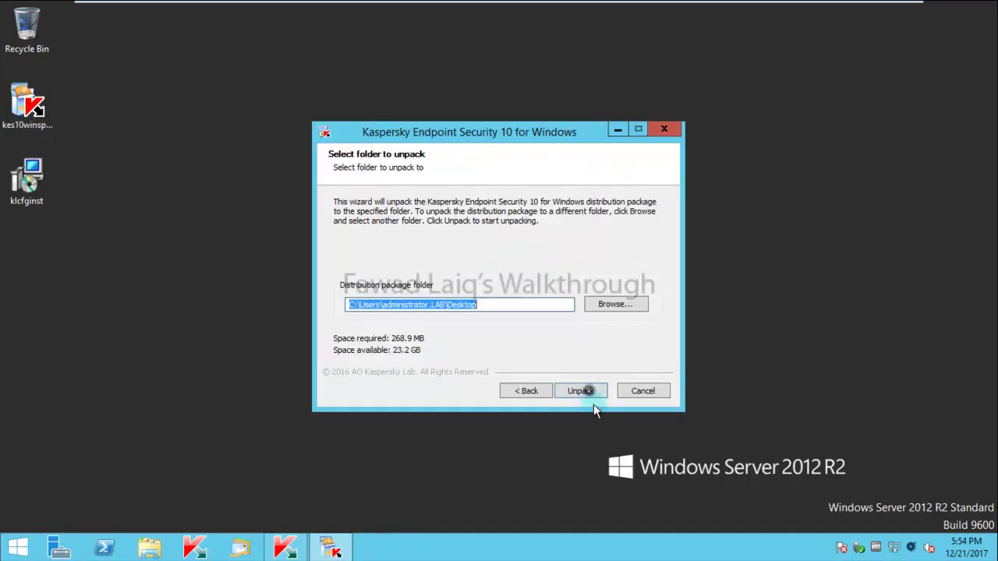
left_click(483, 305)
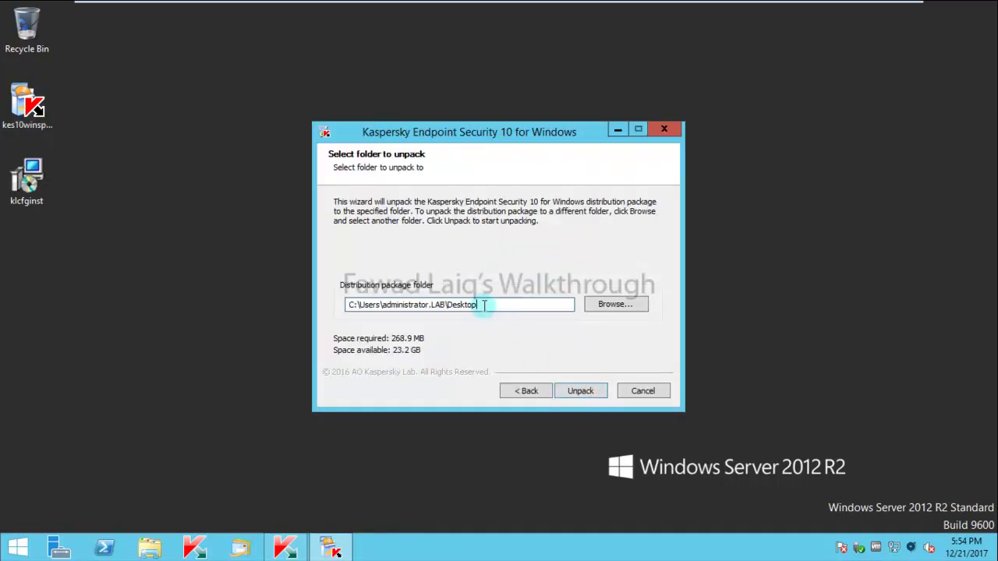
type("\\KES10 SP2")
left_click(585, 391)
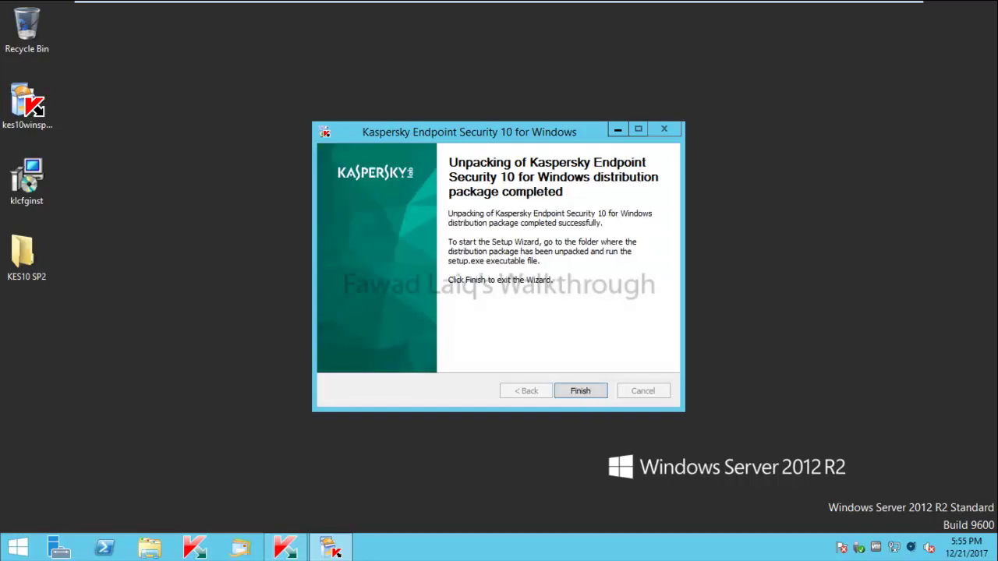
left_click(585, 394)
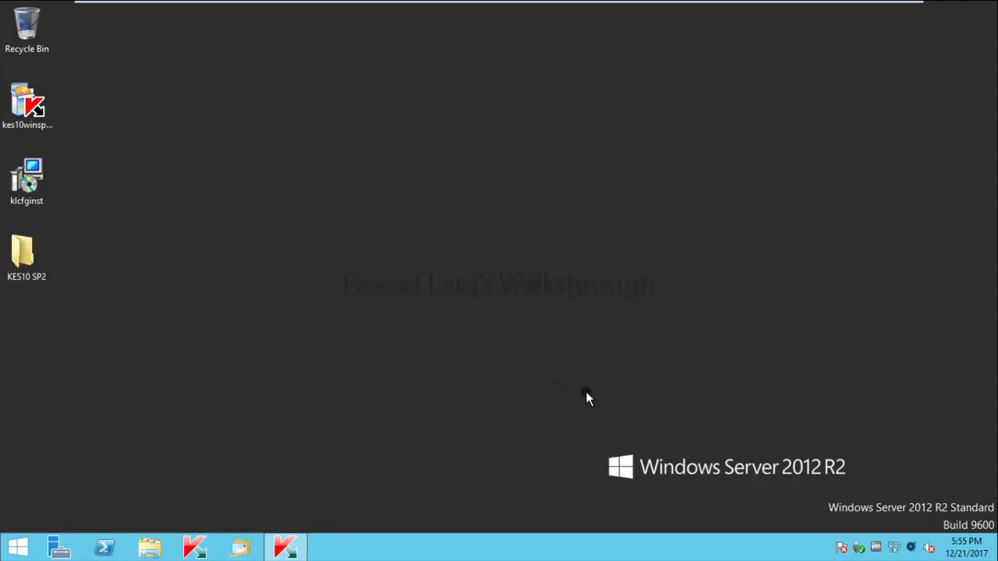
- Switch to Kaspersky Security Center and display the installation packages under the advanced remote installation section
left_click(286, 548)
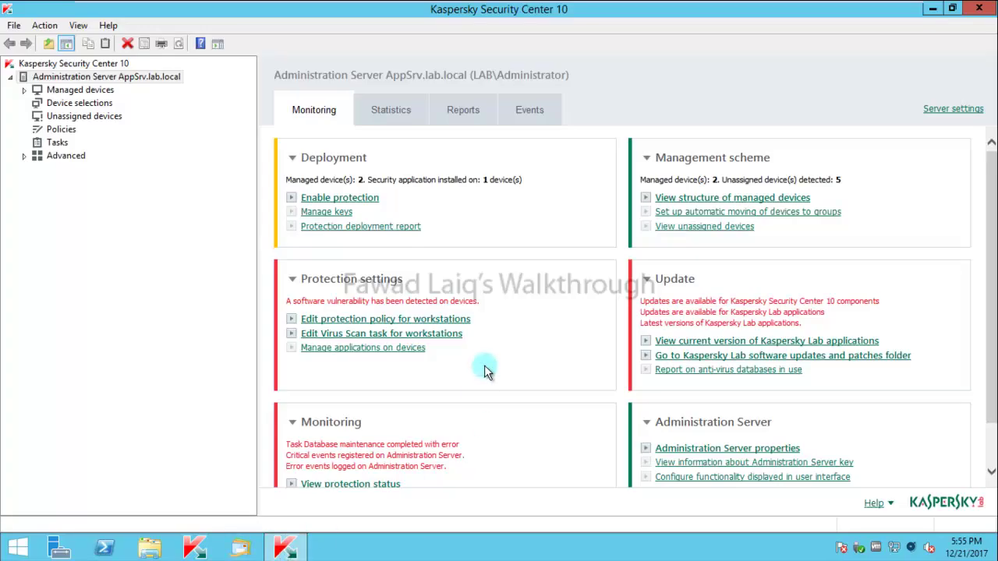
left_click(23, 156)
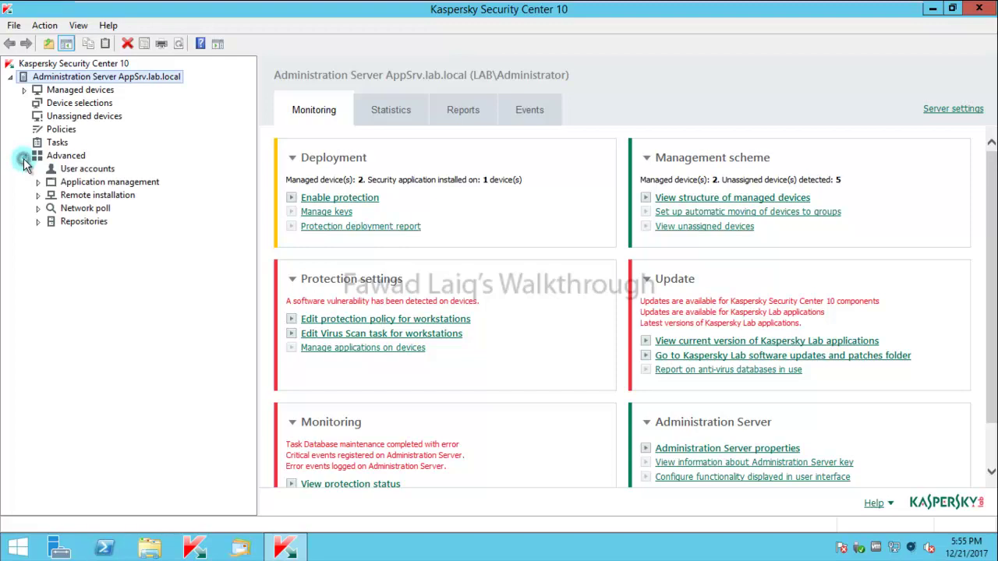
left_click(38, 195)
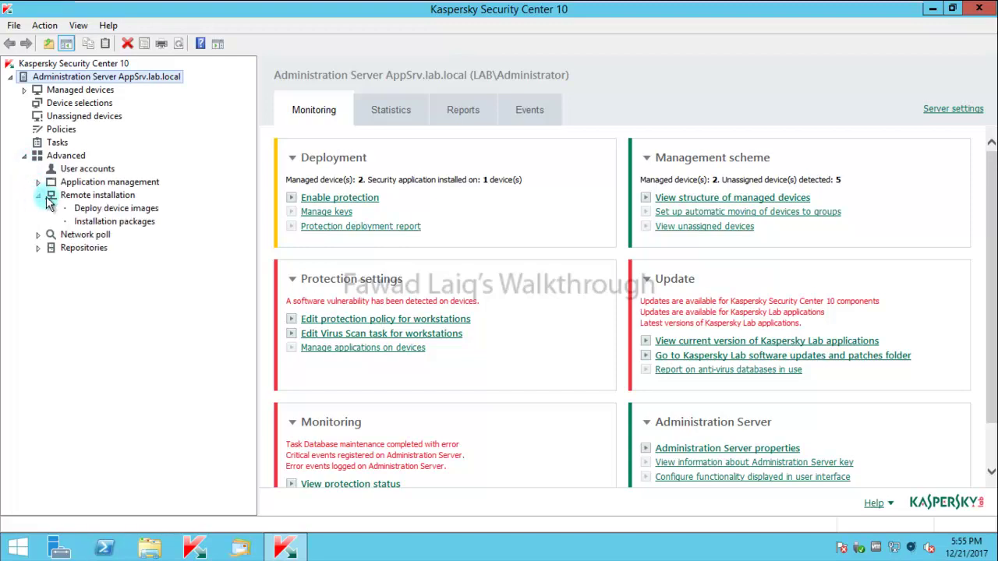
left_click(116, 222)
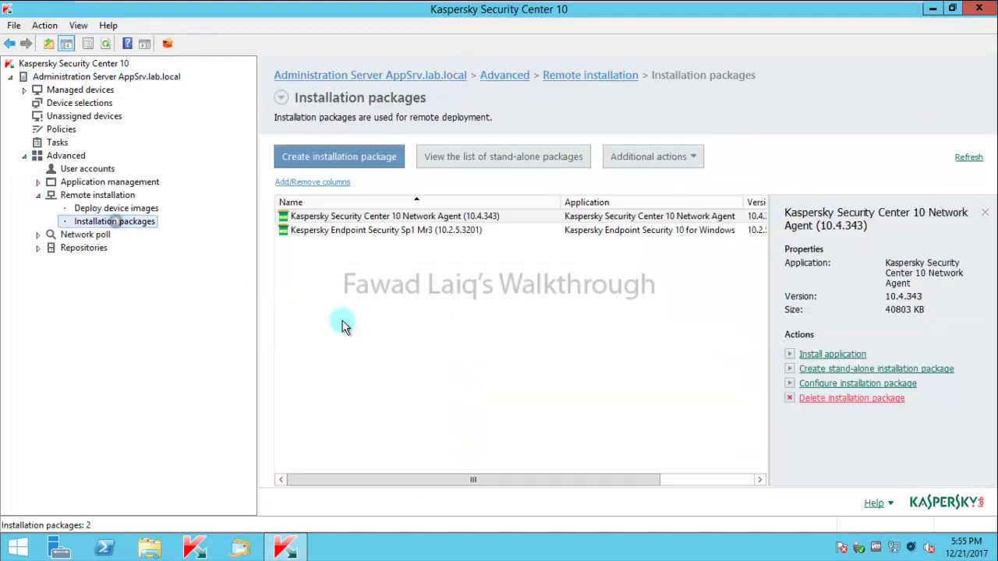
- Start a new installation package for a Kaspersky Lab application and name it Kespersky Endpoint Security 10 Sp2
left_click(343, 160)
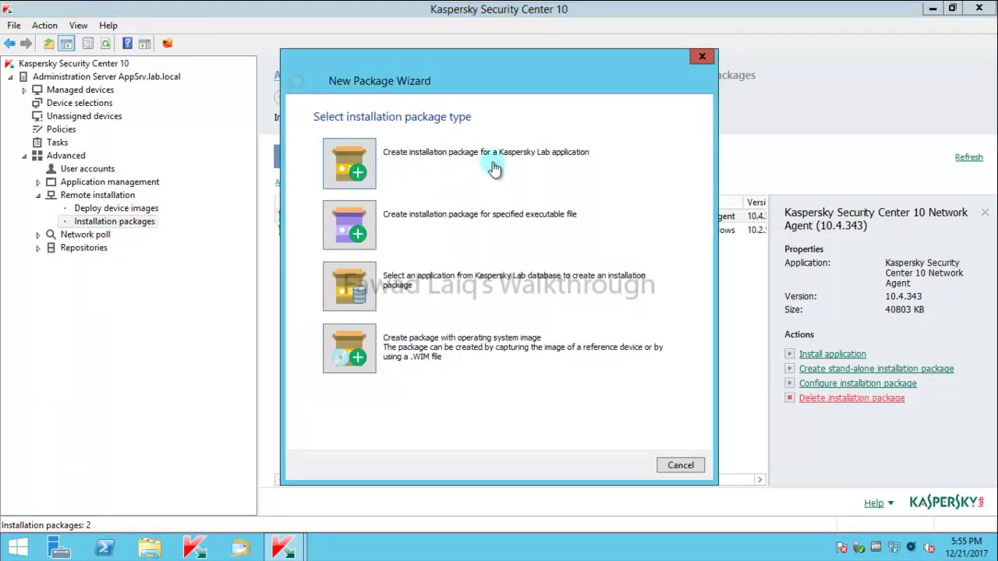
left_click(350, 174)
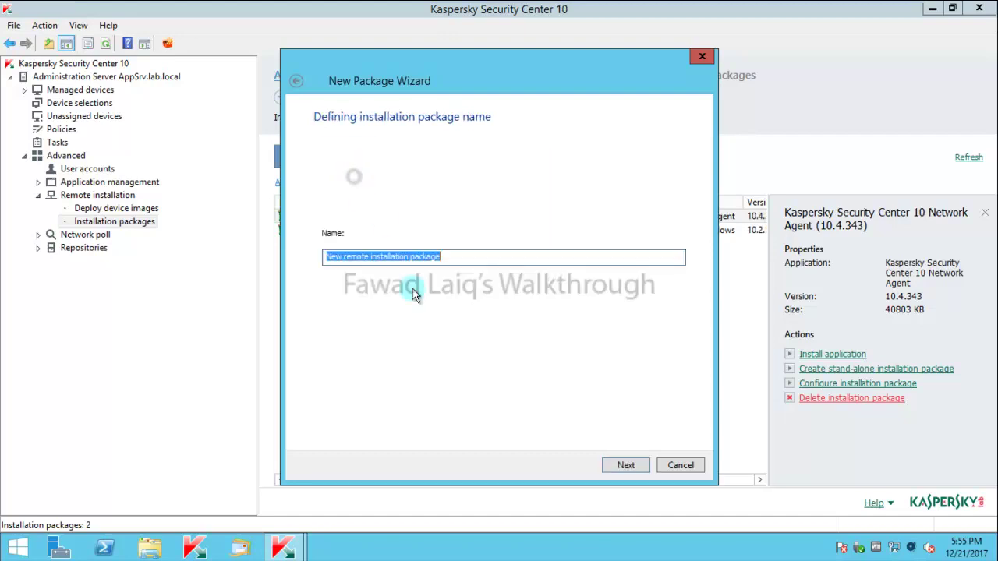
type("Kes")
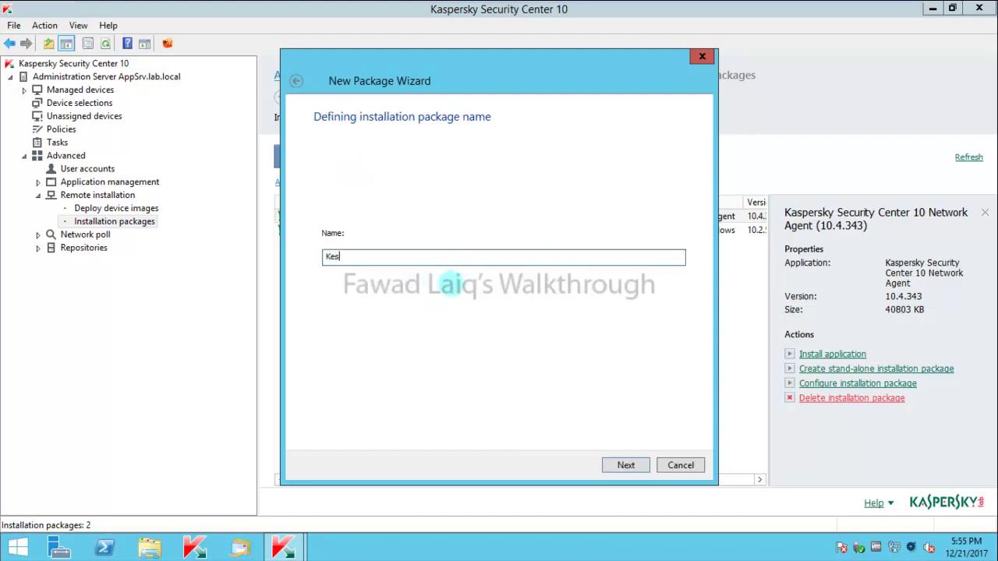
type("persky Endpoint Security 10 Sp2")
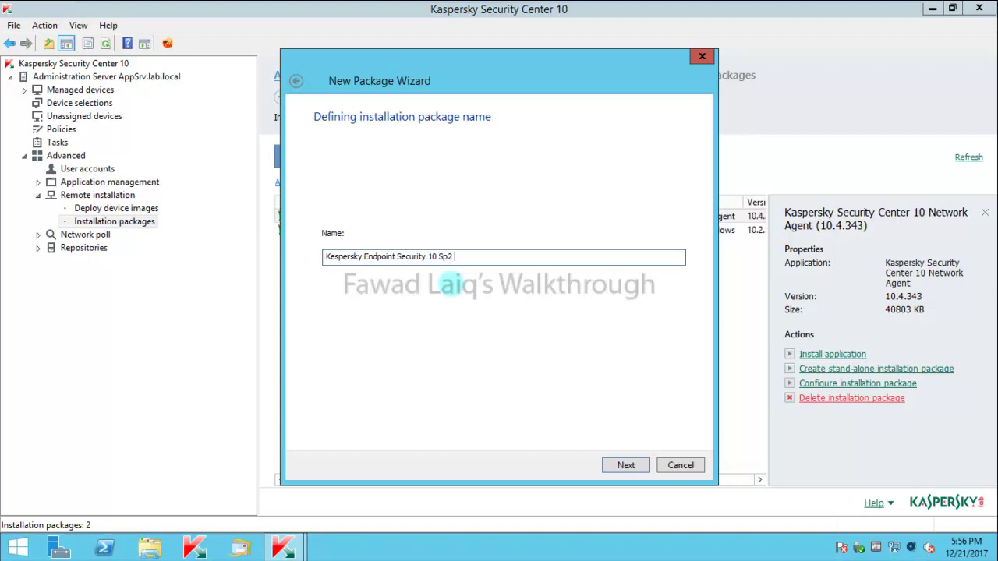
left_click(626, 465)
- Choose Kes10win.kud from the desktop's KES10 SP2 folder as the distribution package and disable copying updates from the repository
left_click(629, 181)
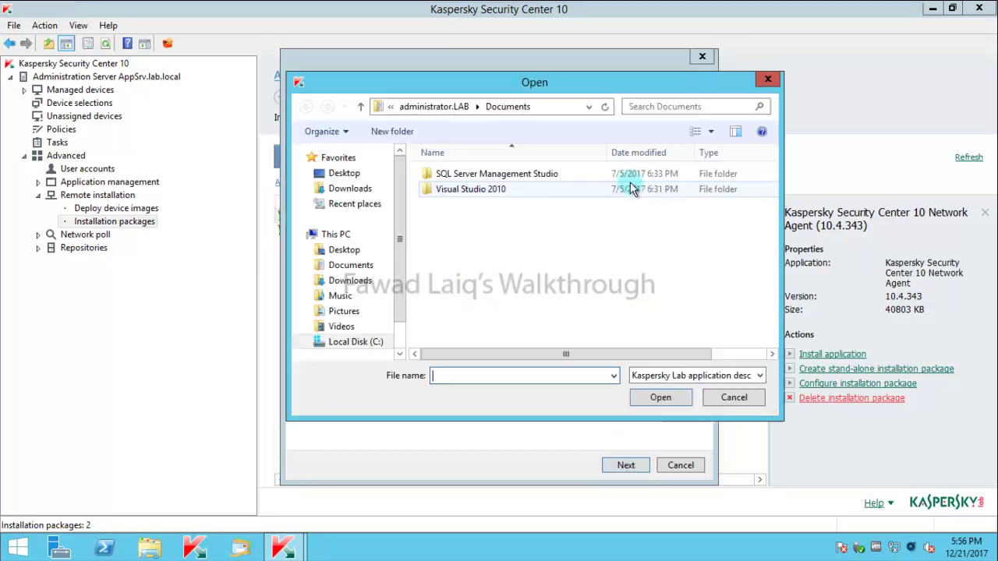
left_click(344, 250)
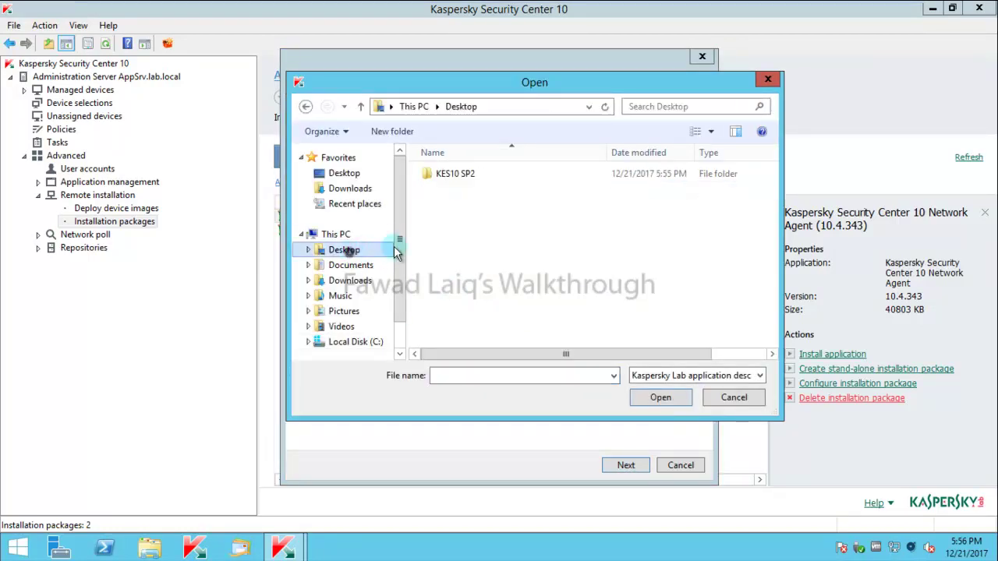
double_click(456, 178)
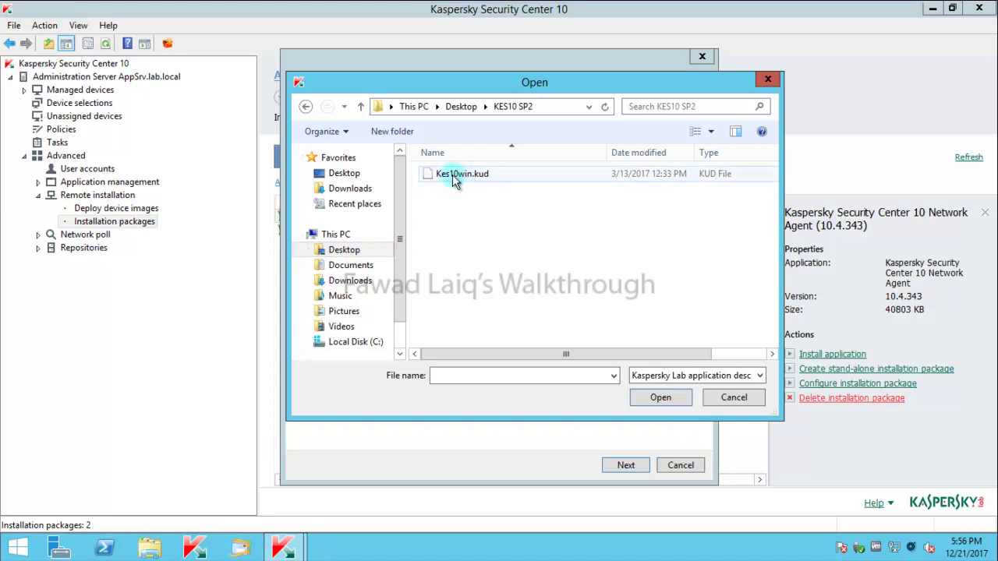
left_click(456, 175)
left_click(660, 397)
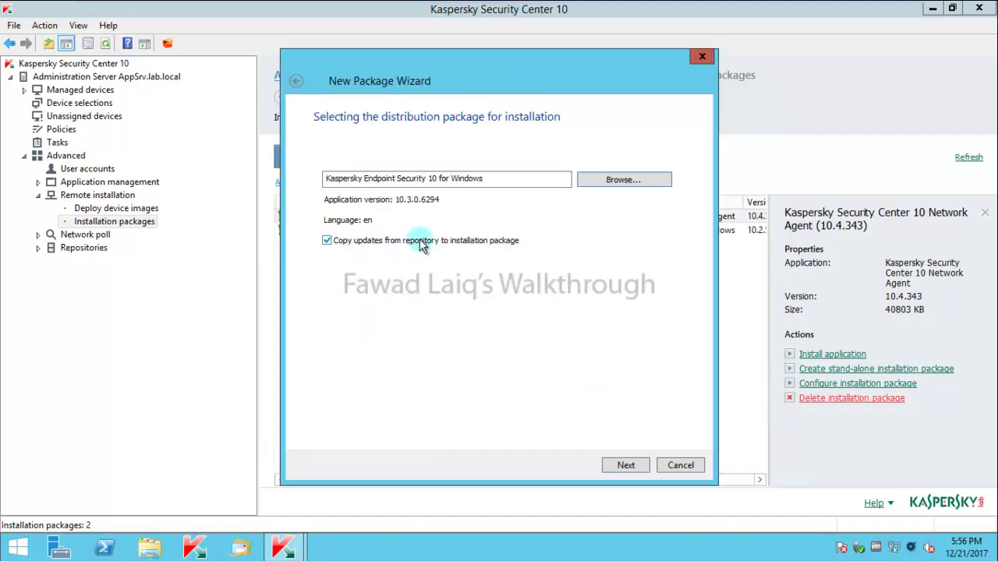
left_click(327, 240)
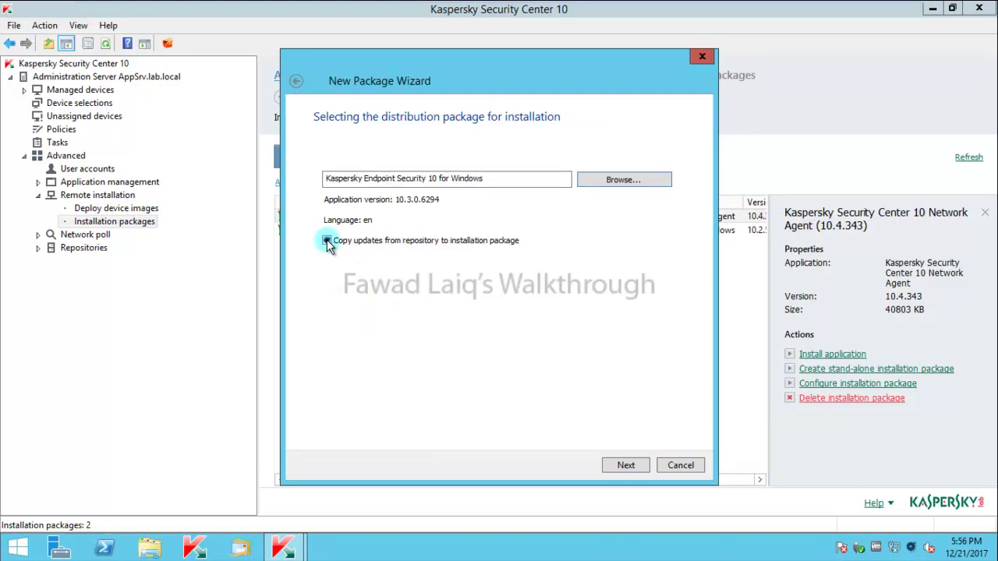
- Accept the license agreement, keep Standard installation as the installation type, and finish creating the package
left_click(626, 465)
left_click(318, 425)
left_click(626, 465)
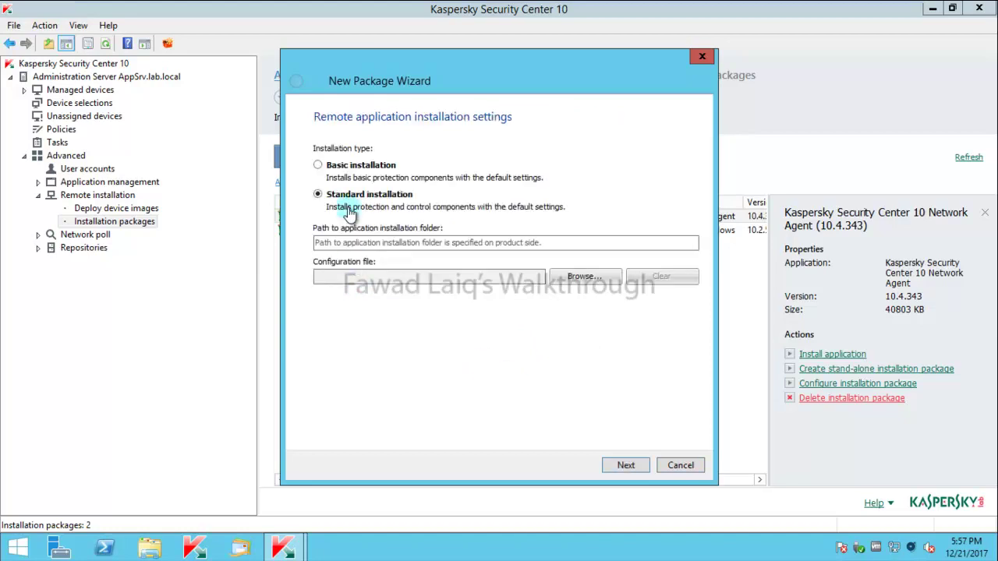
left_click(631, 466)
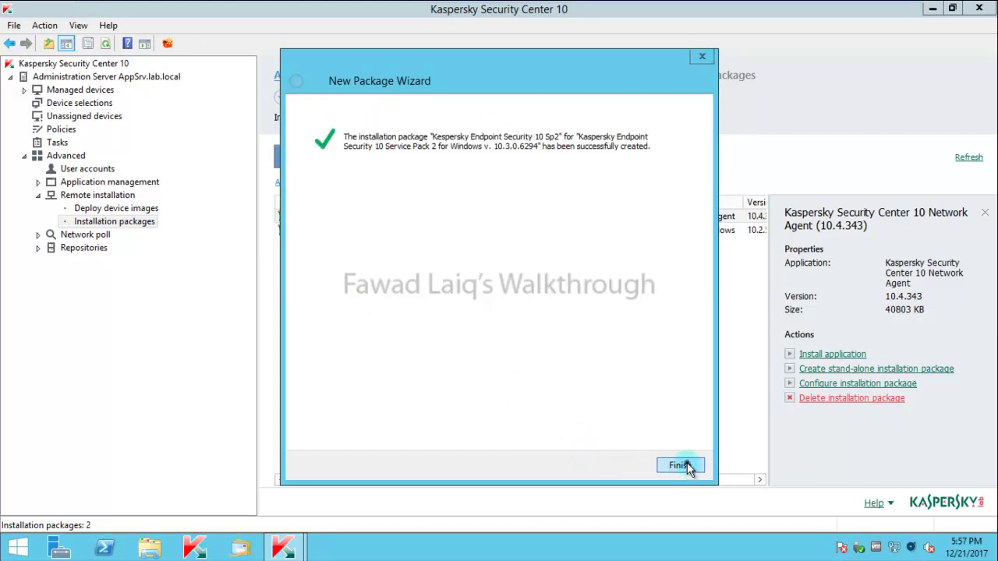
left_click(680, 466)
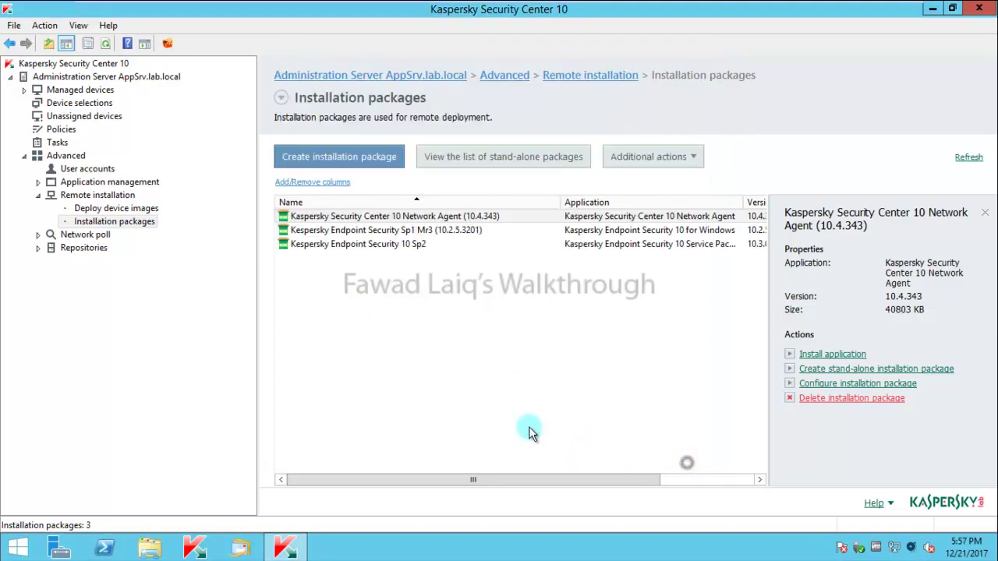
- Start a remote installation of the Kespersky Endpoint Security 10 Sp2 package and choose device WS01 in the IT HelpDesk group
right_click(369, 251)
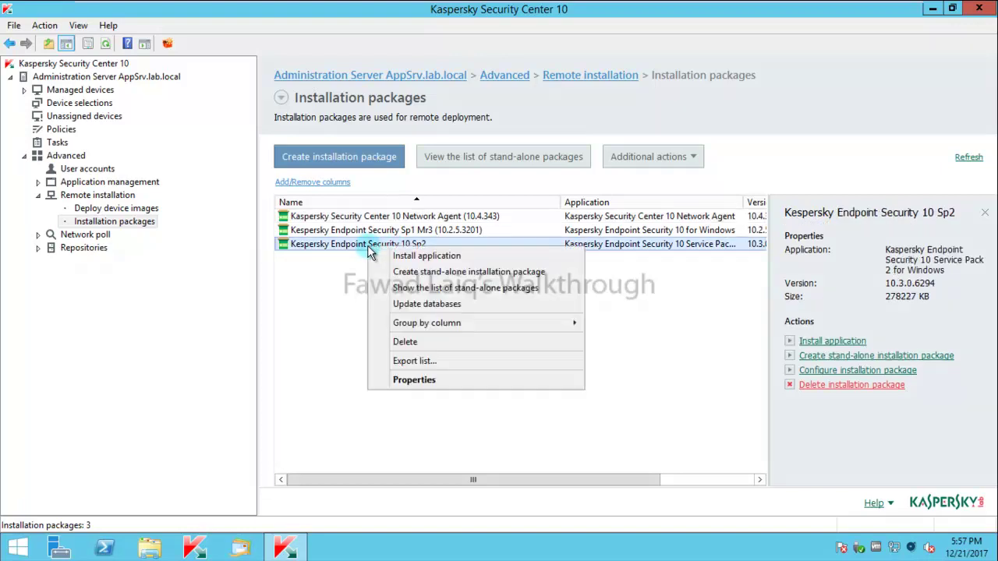
left_click(434, 262)
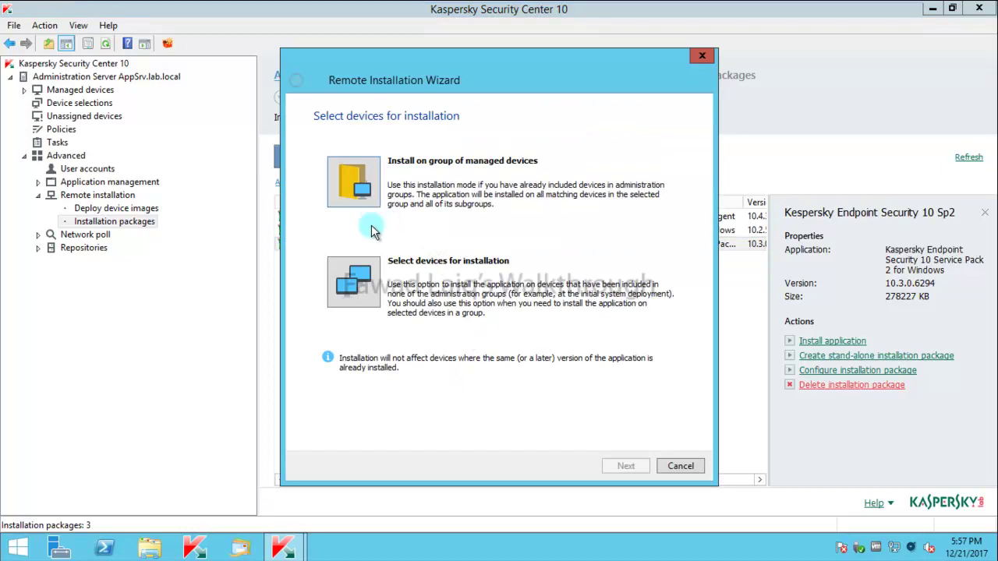
left_click(356, 281)
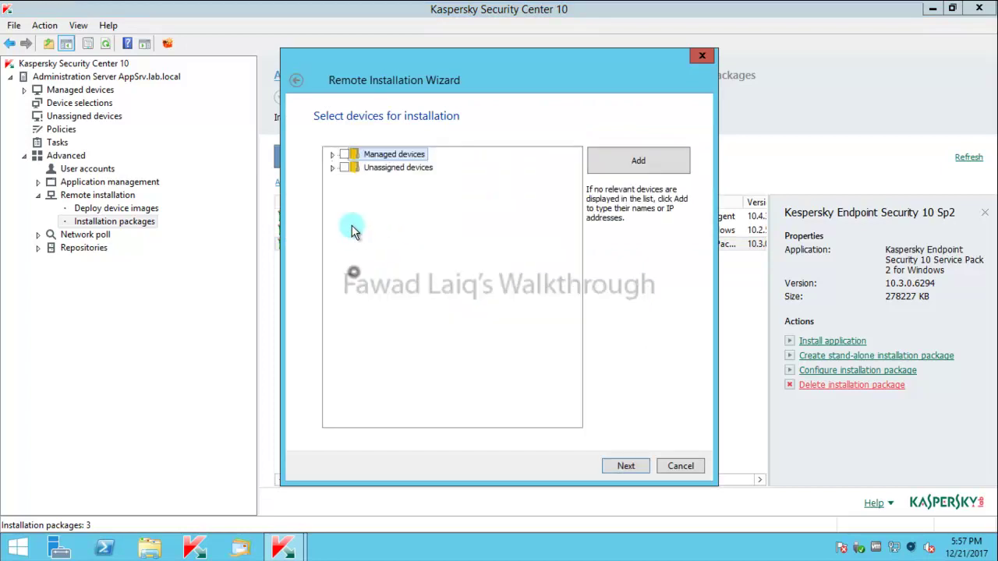
left_click(332, 154)
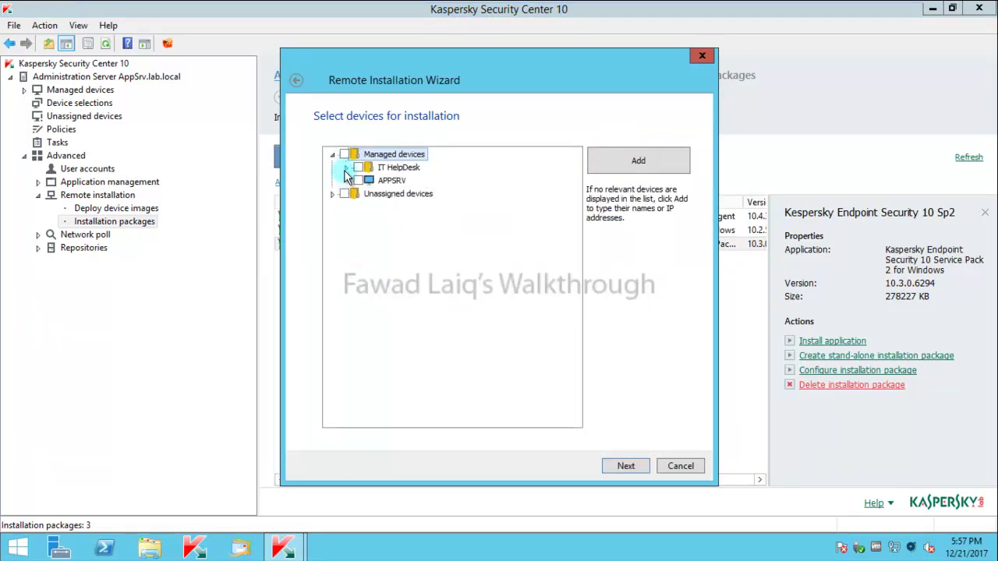
left_click(371, 180)
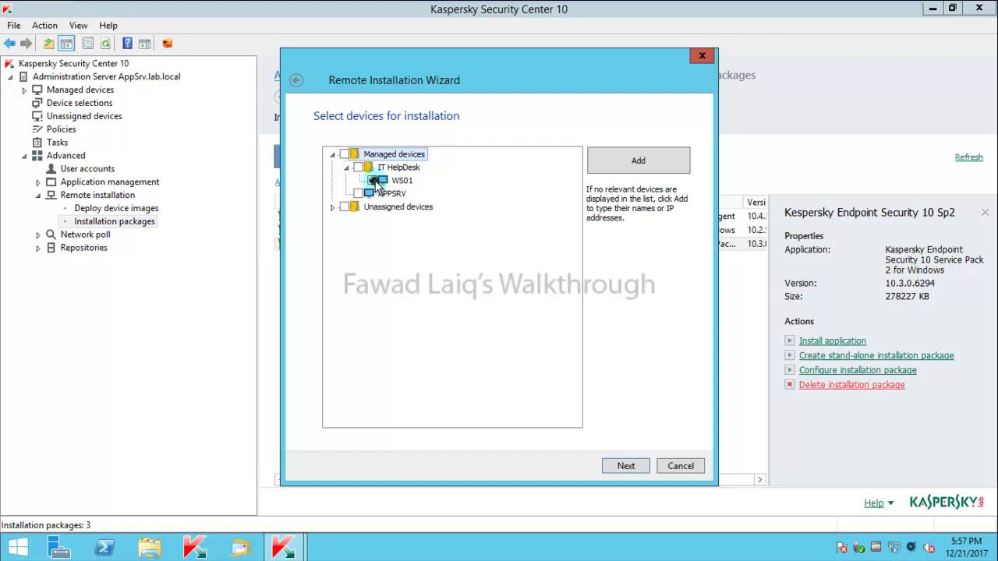
- Keep the default remote installation settings, with Prompt user for action if an operating system restart is required
left_click(628, 466)
left_click(622, 465)
left_click(647, 467)
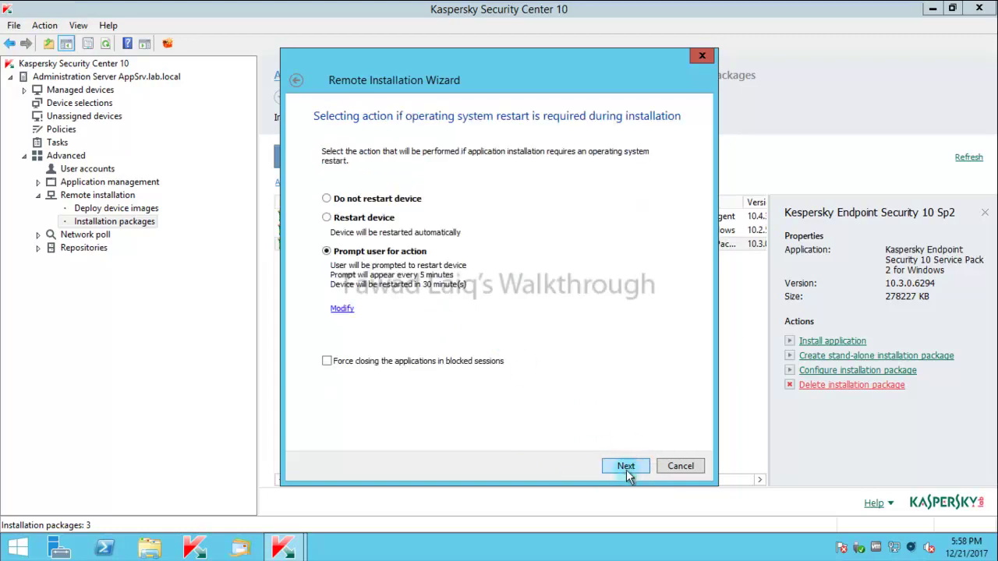
left_click(626, 466)
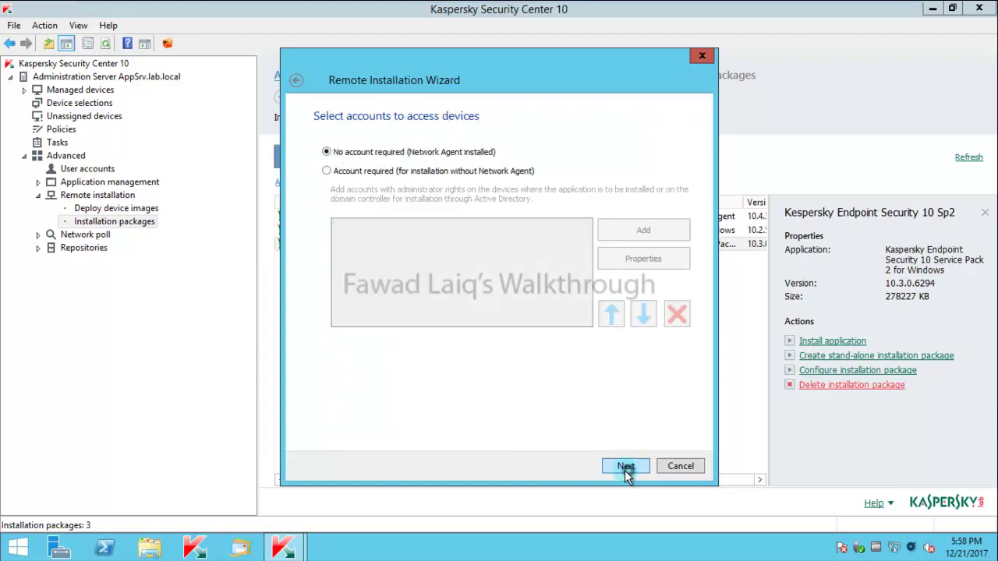
- Keep No account required (Network Agent installed) for device access, start the remote installation, and finish the wizard
left_click(627, 467)
left_click(627, 468)
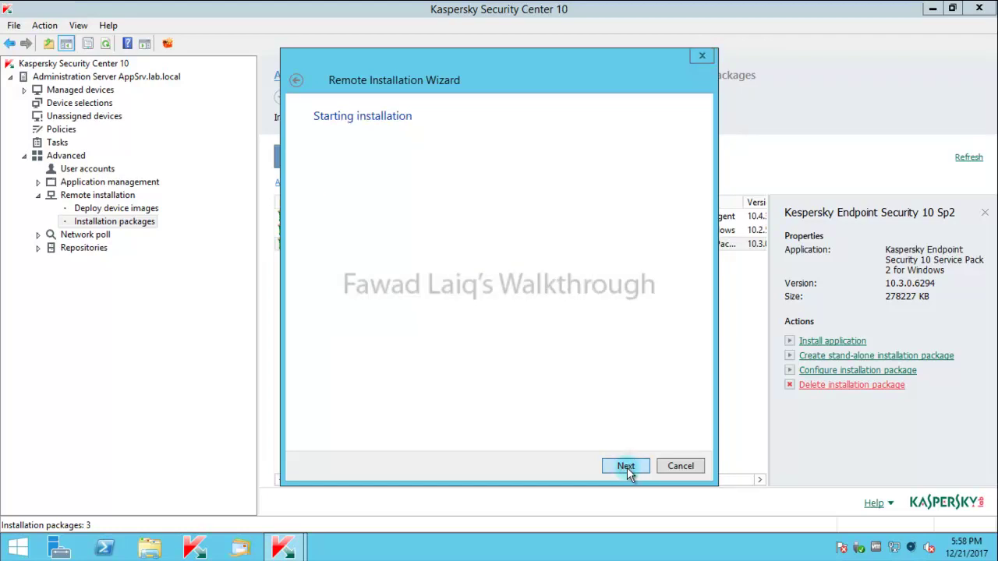
left_click(680, 467)
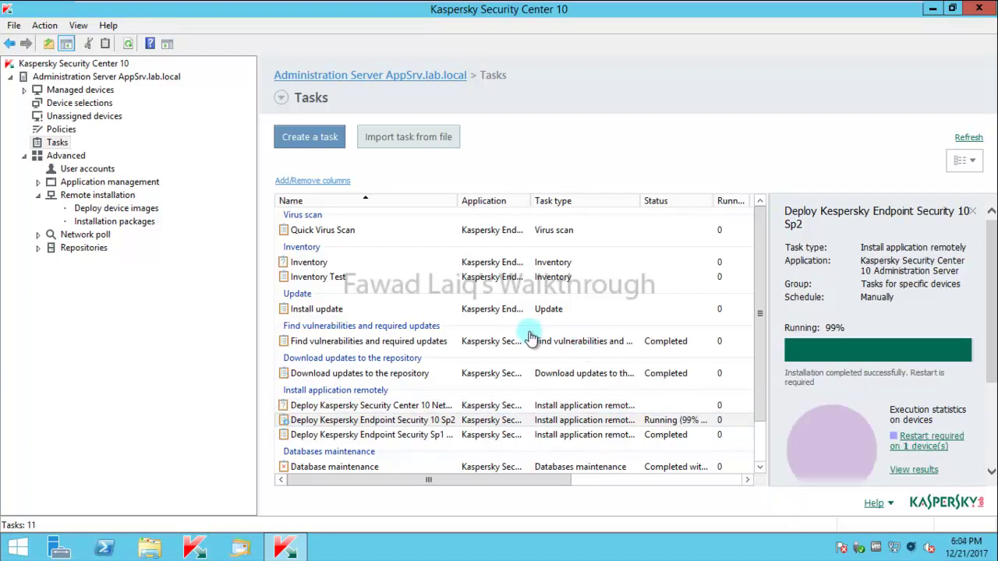
- Switch to the Windows 7 virtual machine and restart its operating system to complete the Kaspersky Endpoint Security 10 installation
mouse_move(493, 8)
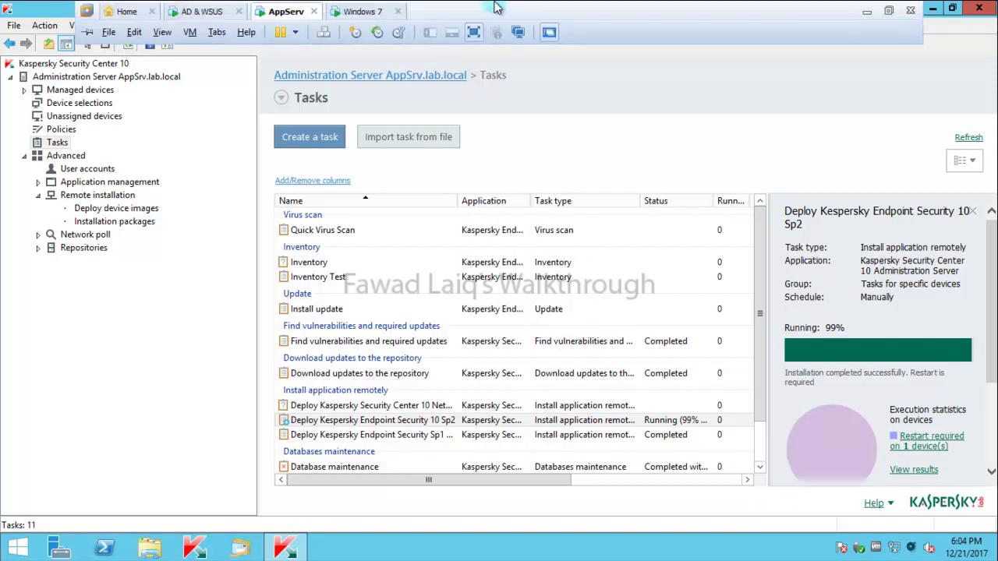
left_click(363, 11)
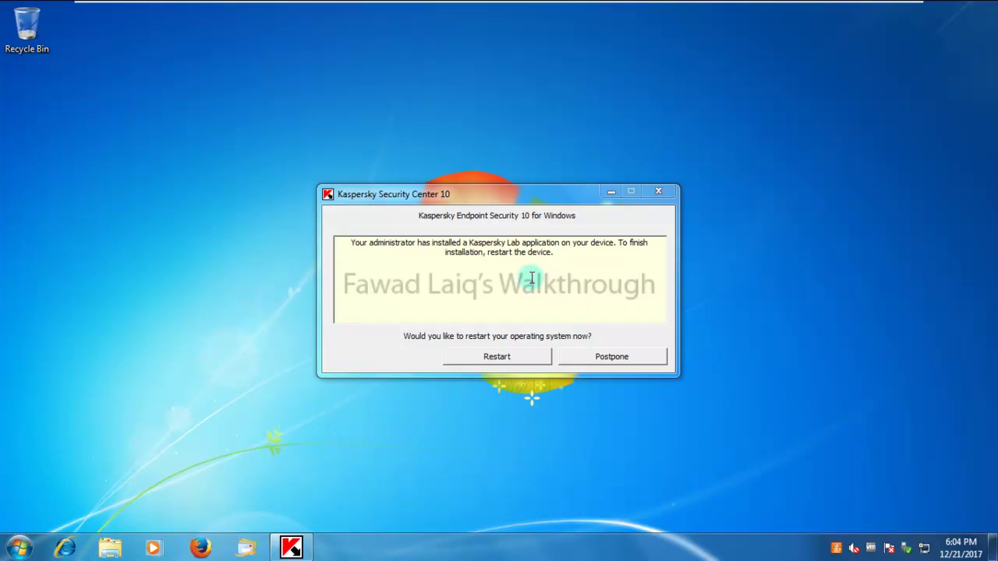
left_click(503, 357)
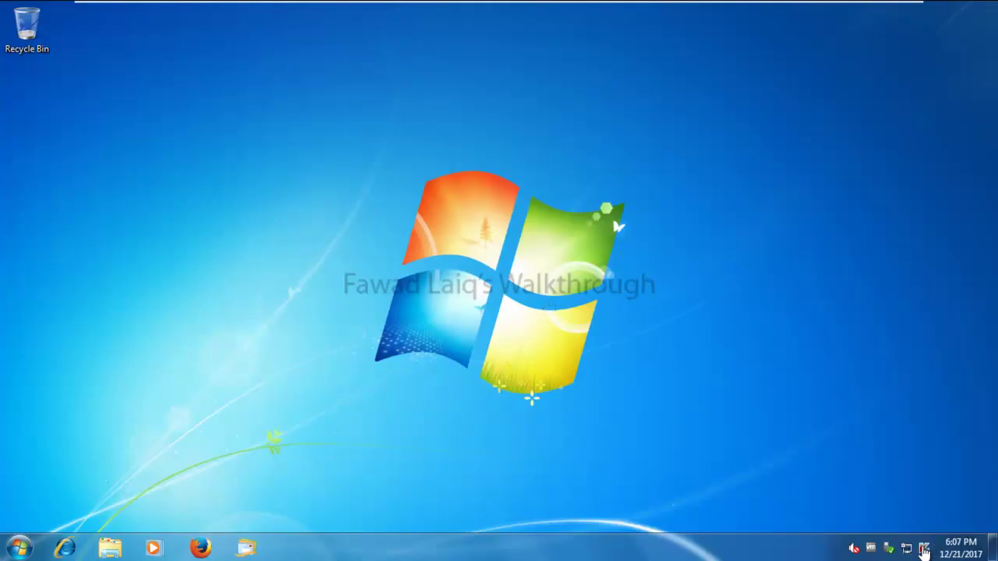
- Check the Kaspersky Endpoint Security version in its support information, close its windows, and return to the AppServ virtual machine
left_click(924, 550)
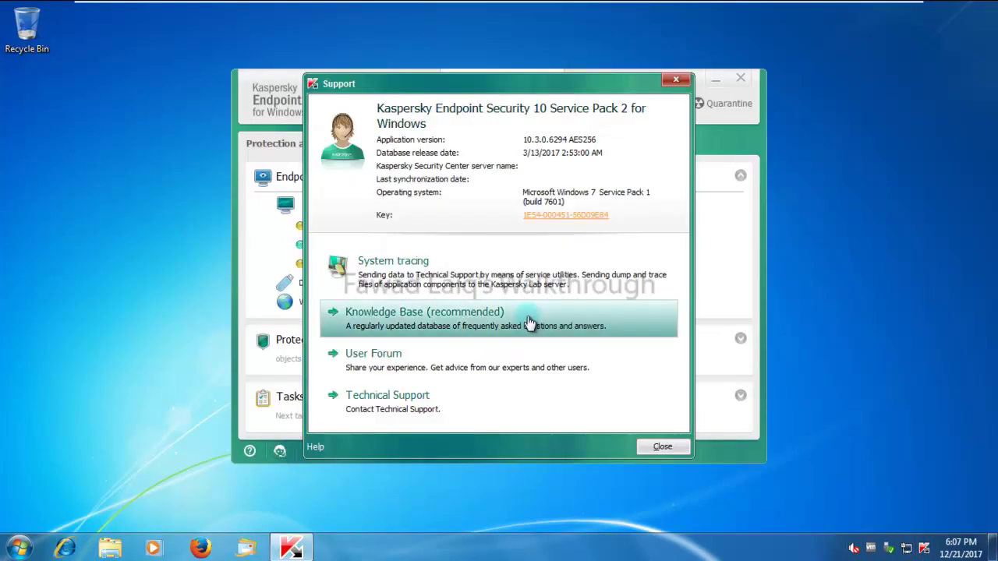
left_click(675, 78)
left_click(741, 78)
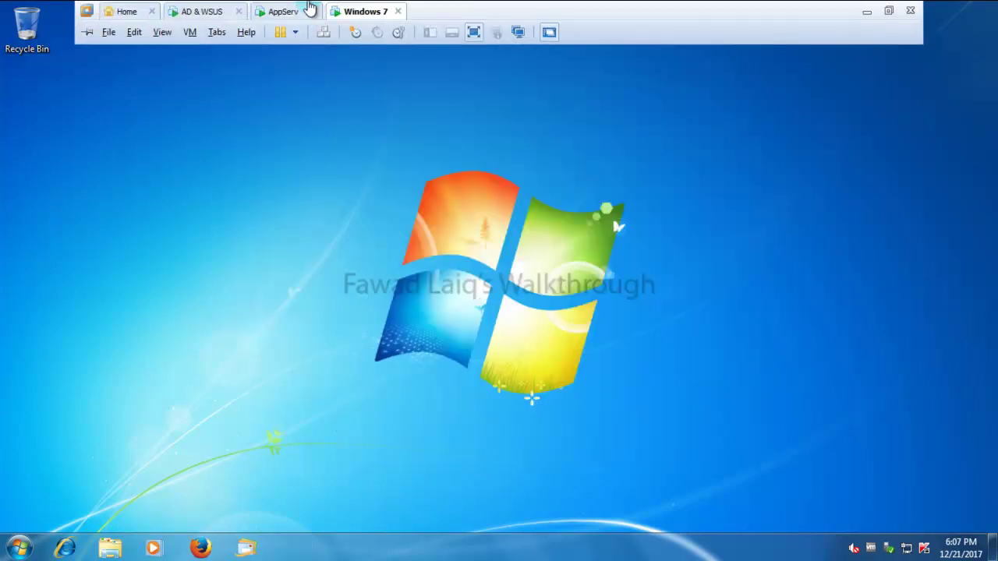
left_click(286, 11)
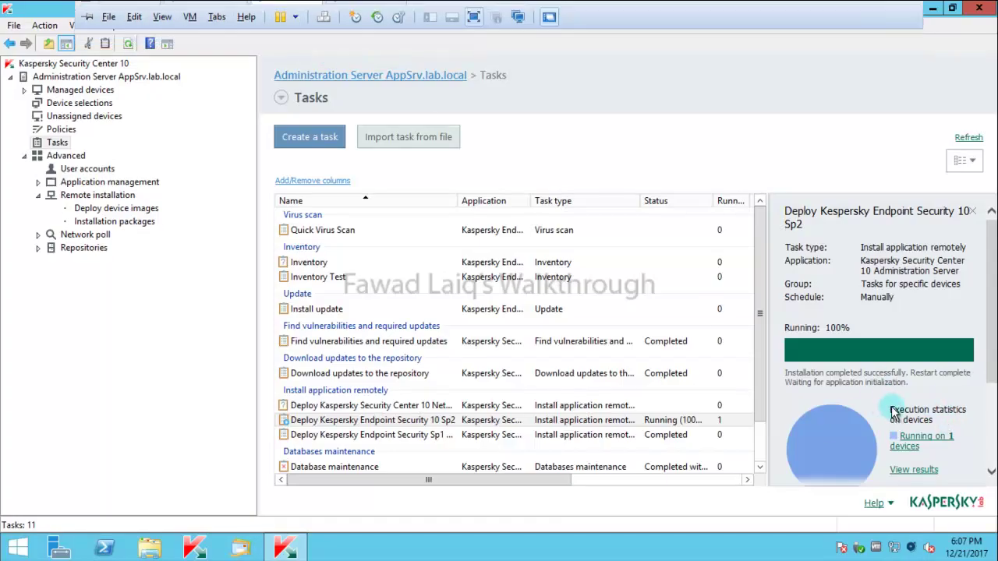